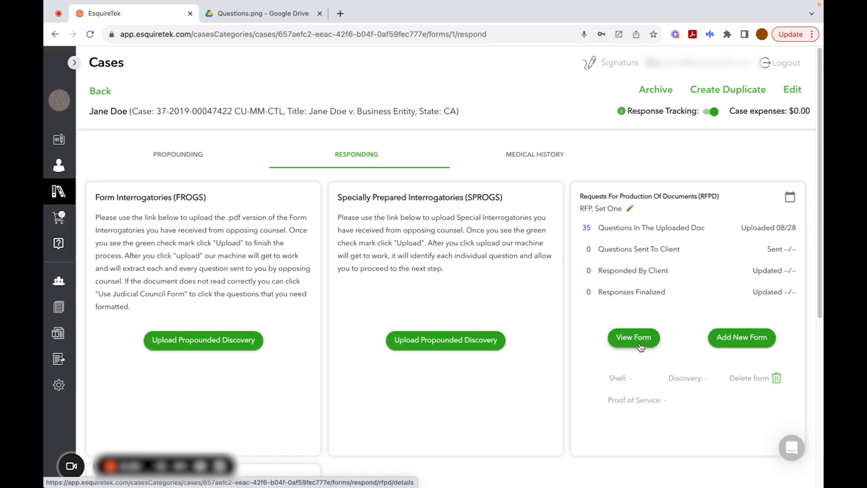
# Open the Requests For Production of Documents, Set One form from the Responding tab
pyautogui.click(641, 347)
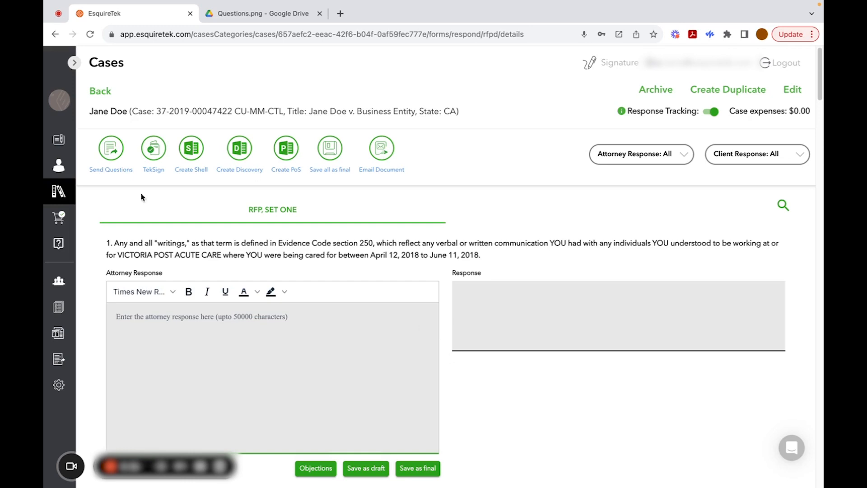
# Bring up the send-questions prompt, lower the reminder interval from 7 days, then dismiss it
pyautogui.click(111, 153)
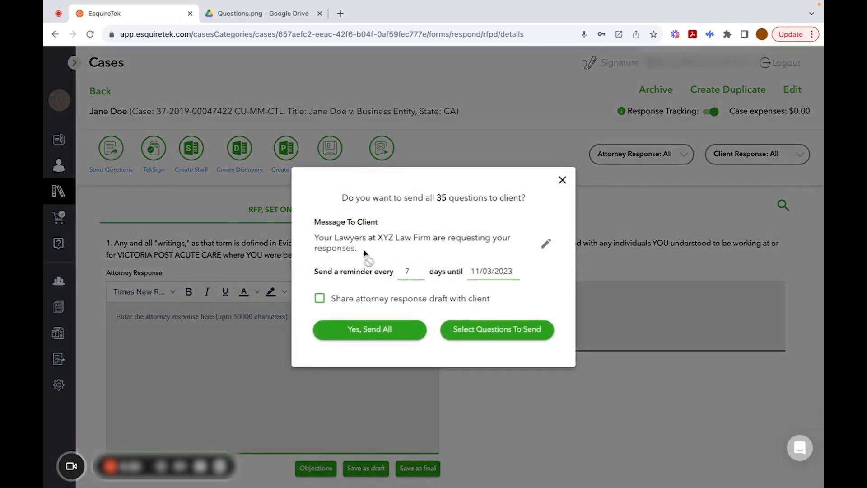
pyautogui.moveTo(364, 253); pyautogui.dragTo(335, 249)
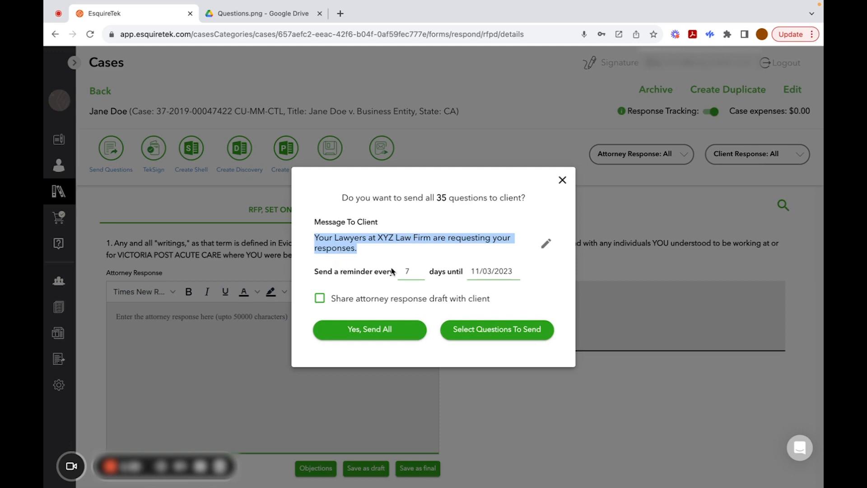
pyautogui.click(421, 275)
pyautogui.click(421, 274)
pyautogui.click(421, 275)
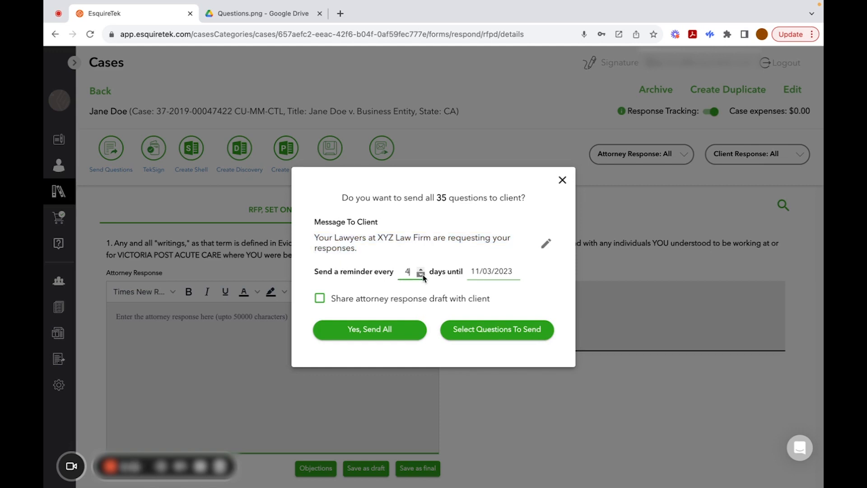
pyautogui.click(422, 274)
pyautogui.click(321, 300)
pyautogui.click(563, 180)
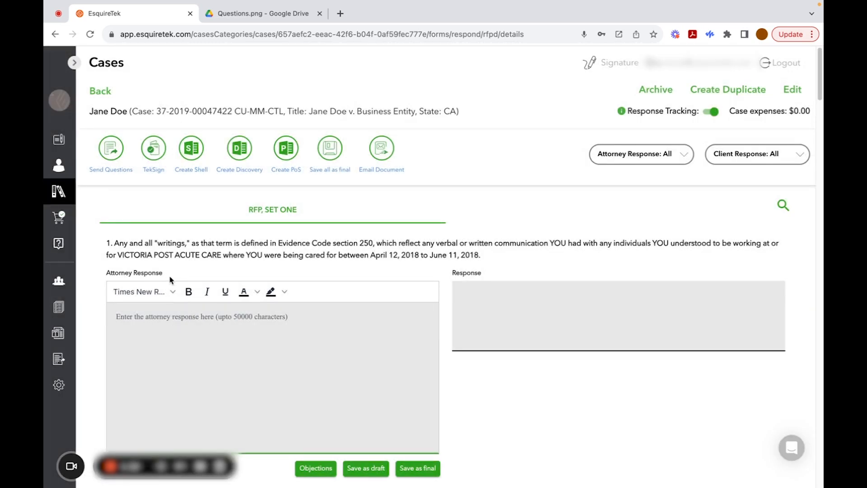
# Reopen the prompt to send all 35 questions with reminders every 2 days
pyautogui.moveTo(107, 277); pyautogui.dragTo(164, 275)
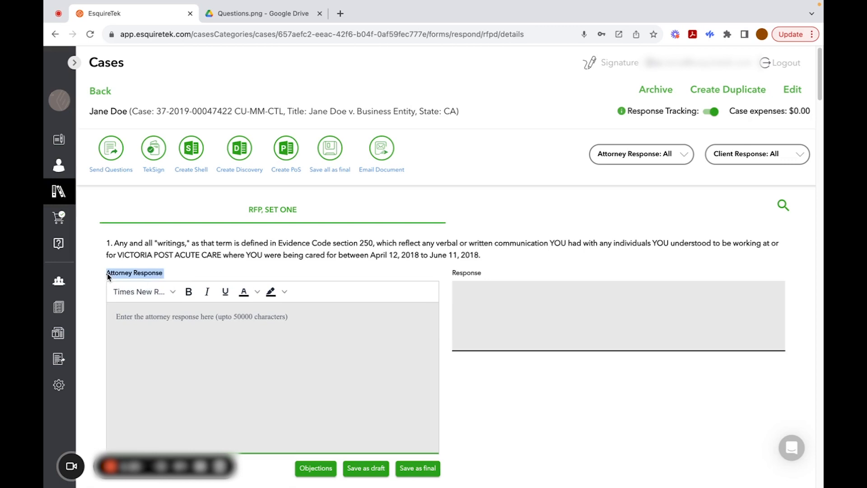
pyautogui.click(143, 336)
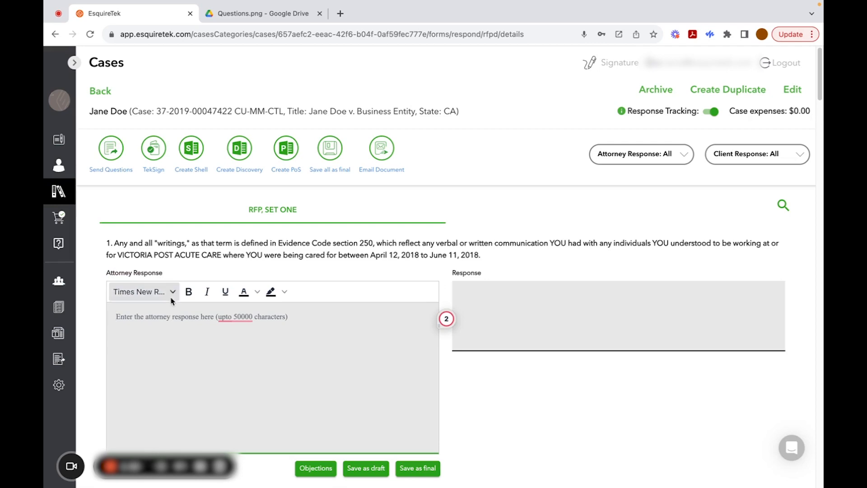
pyautogui.click(111, 150)
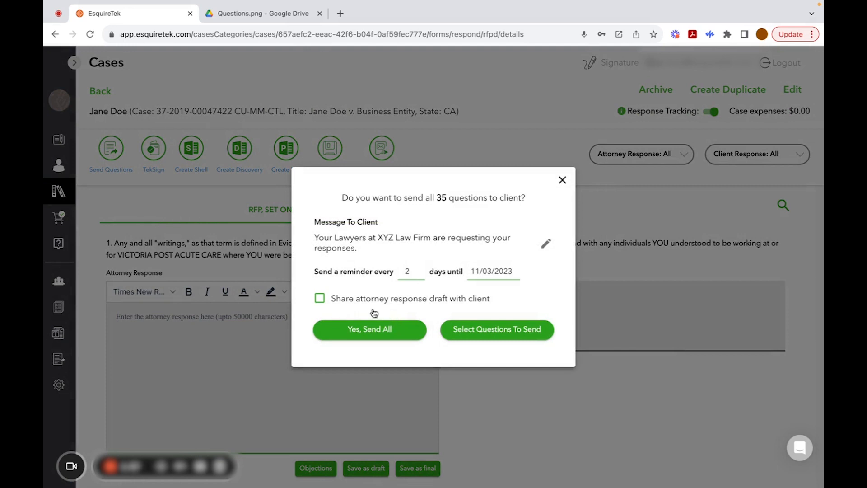
# Send the selected questions to the client, requesting files from the client for question 1
pyautogui.click(519, 336)
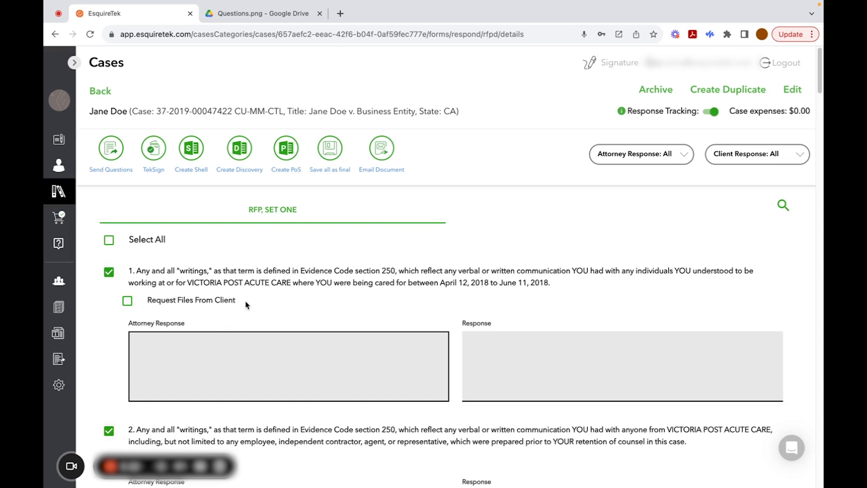
pyautogui.moveTo(237, 301); pyautogui.dragTo(149, 300)
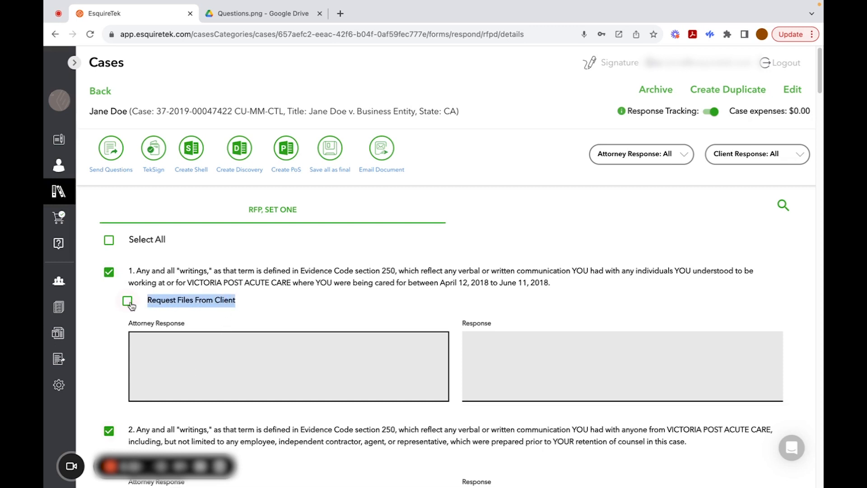
pyautogui.click(128, 302)
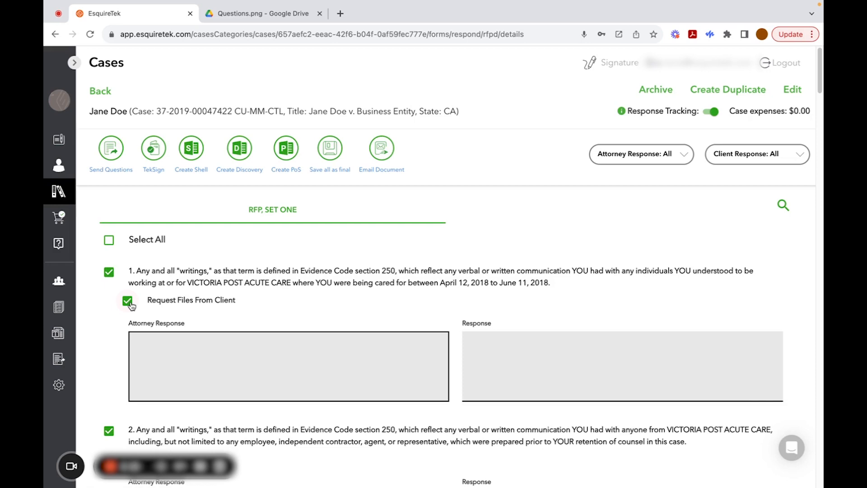
pyautogui.click(111, 156)
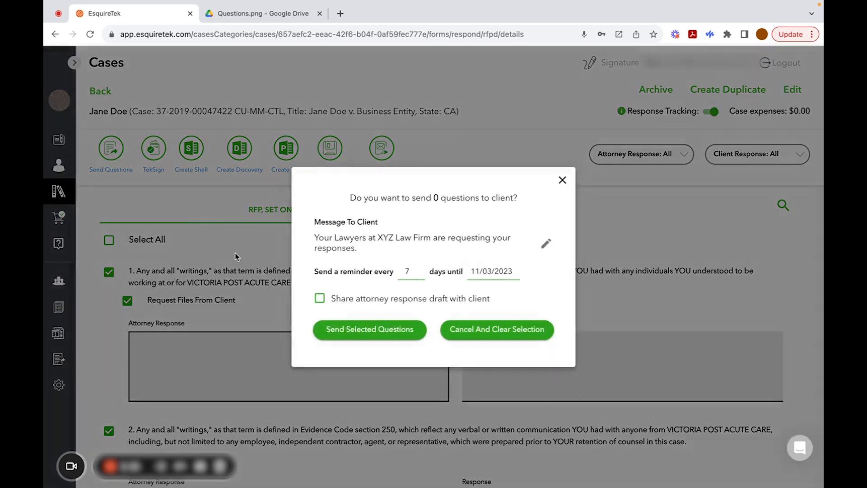
pyautogui.click(370, 333)
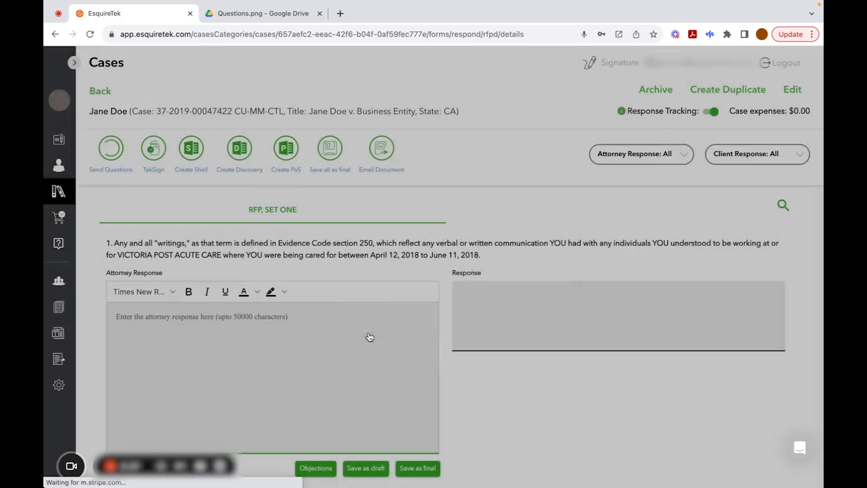
pyautogui.click(262, 13)
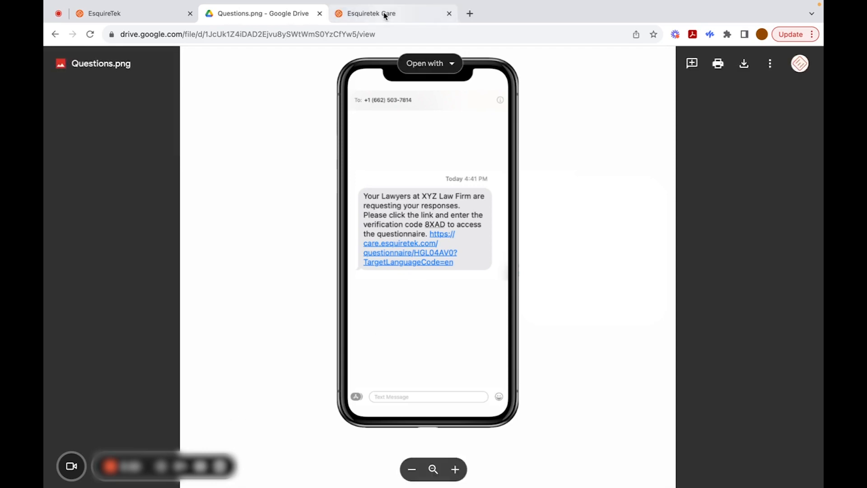
# After reading the texted link in Questions.png, switch to the EsquireTek Care verification page
pyautogui.click(385, 16)
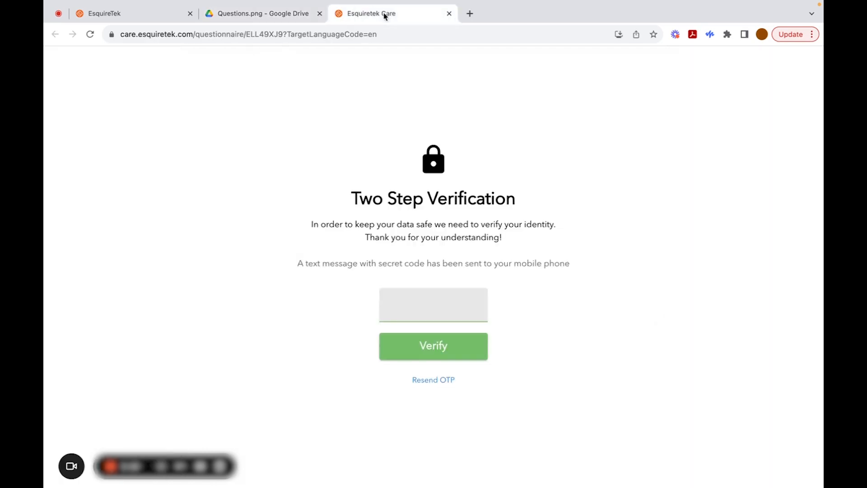
# Enter the texted verification code and continue to the questionnaire
pyautogui.click(437, 312)
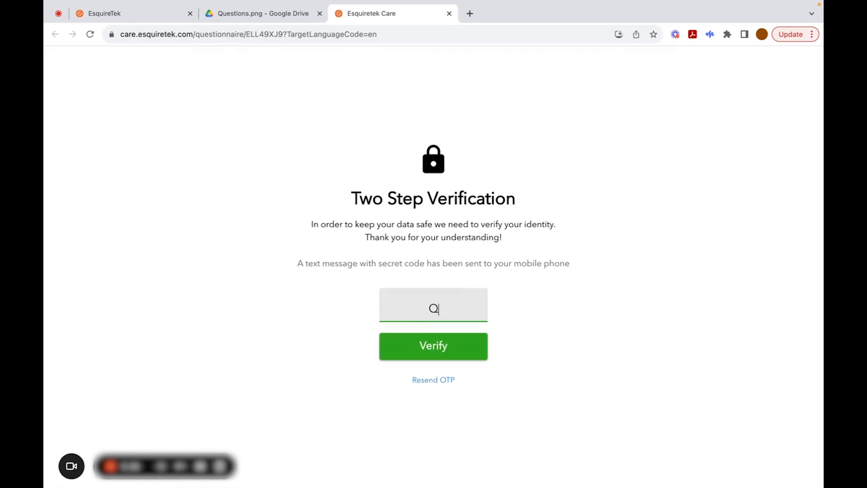
pyautogui.click(443, 354)
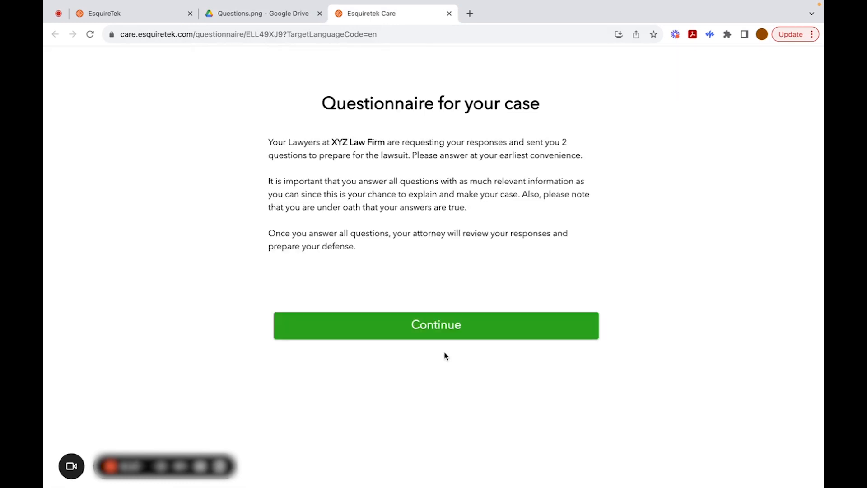
pyautogui.click(465, 333)
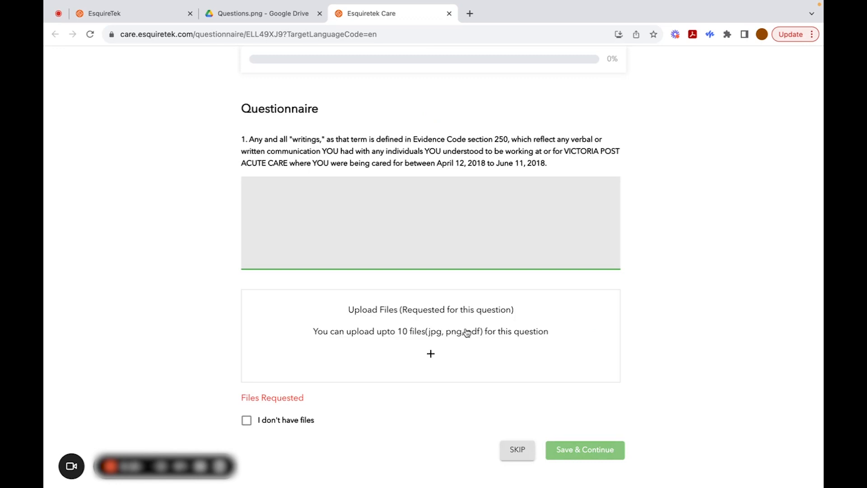
# Answer question 1 with the PDF attached, mark 'I don't have files' for question 2, and submit
pyautogui.click(438, 229)
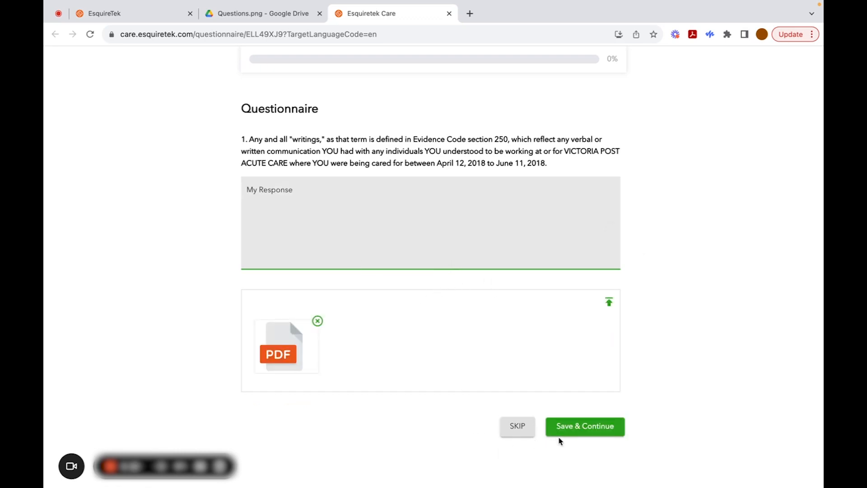
pyautogui.click(577, 433)
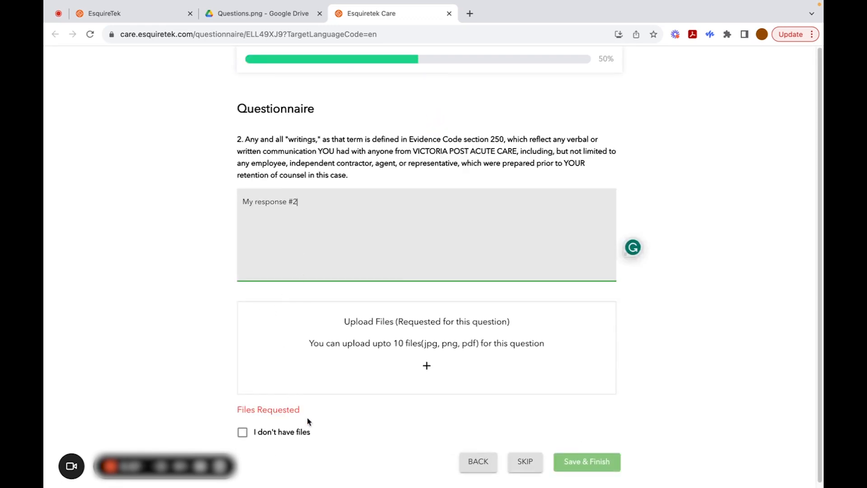
pyautogui.moveTo(307, 437); pyautogui.dragTo(248, 432)
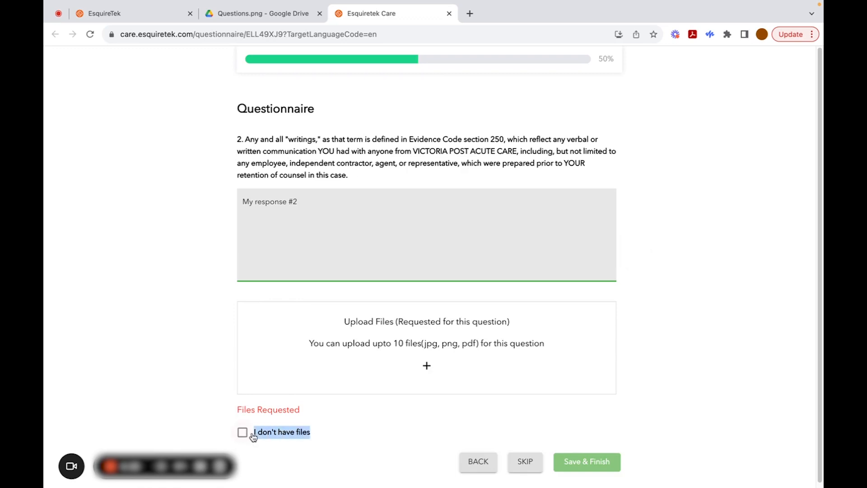
pyautogui.click(242, 433)
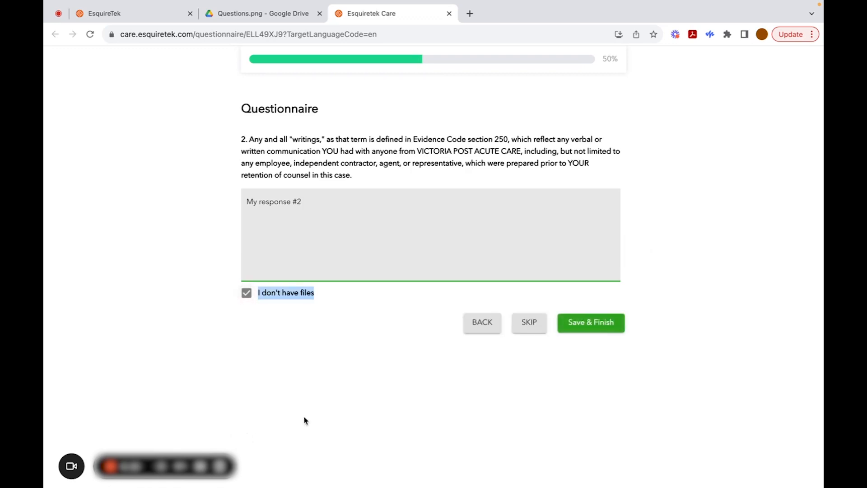
pyautogui.click(598, 330)
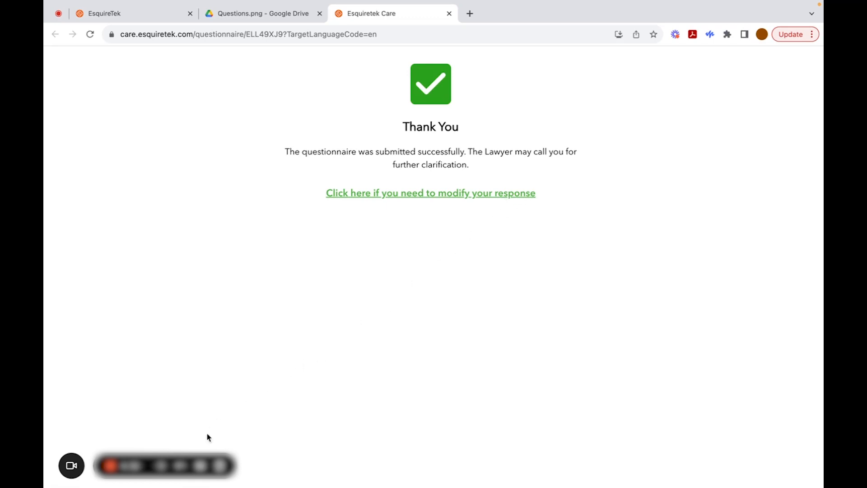
# Copy the client's question 1 answer into its attorney response and add a closing period
pyautogui.hotkey('ctrl', 'Tab')
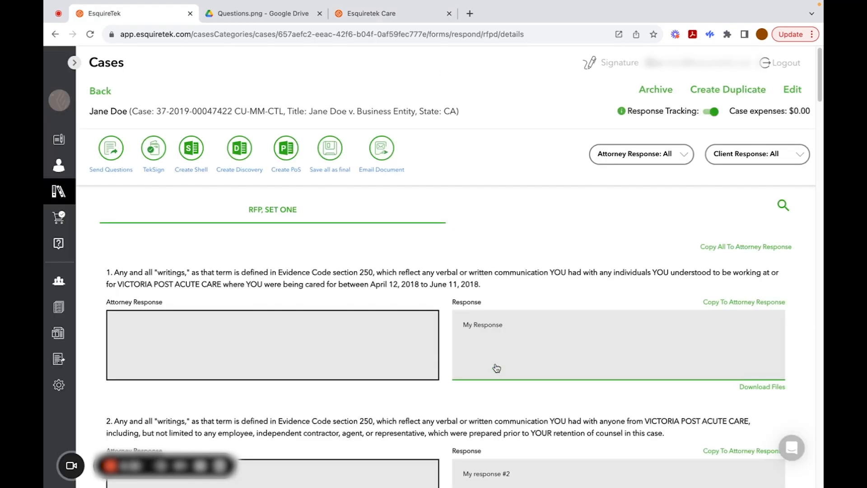
pyautogui.scroll(-1, 494, 368)
pyautogui.scroll(-2, 530, 319)
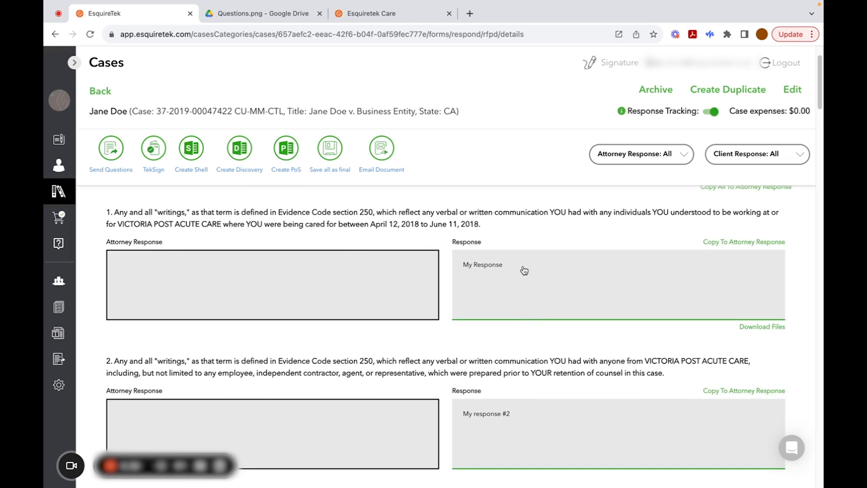
pyautogui.moveTo(524, 271); pyautogui.dragTo(464, 268)
pyautogui.moveTo(706, 247); pyautogui.dragTo(789, 246)
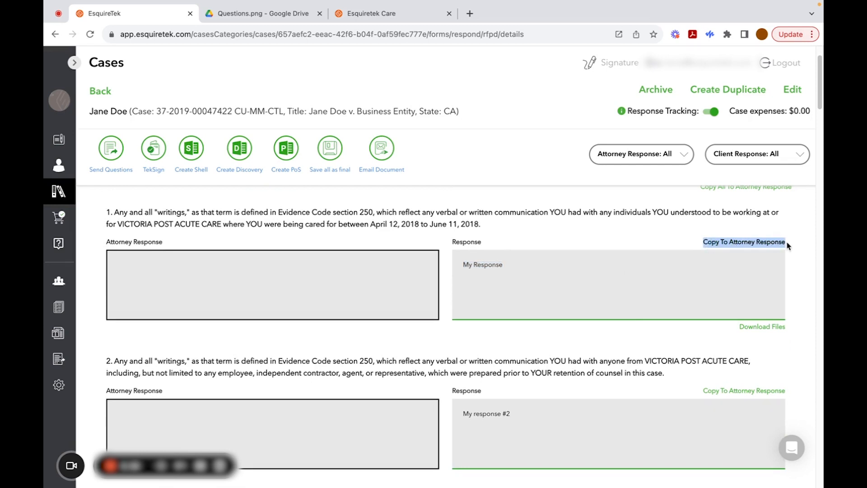
pyautogui.click(752, 244)
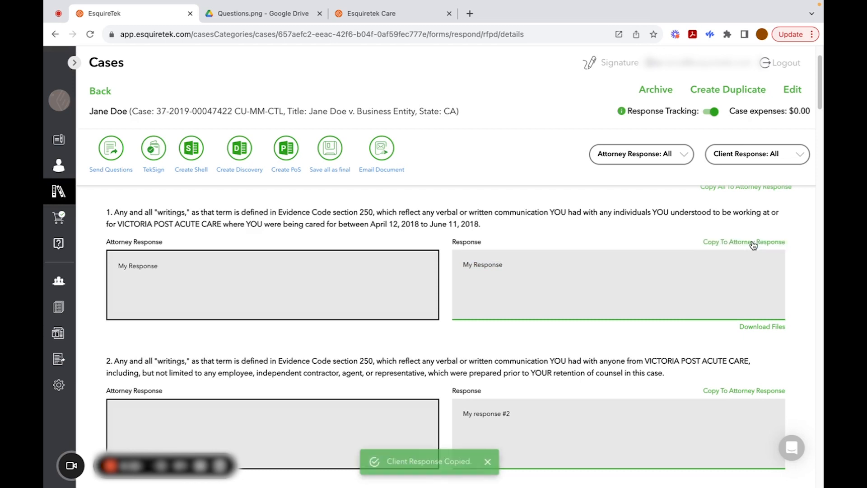
pyautogui.click(187, 283)
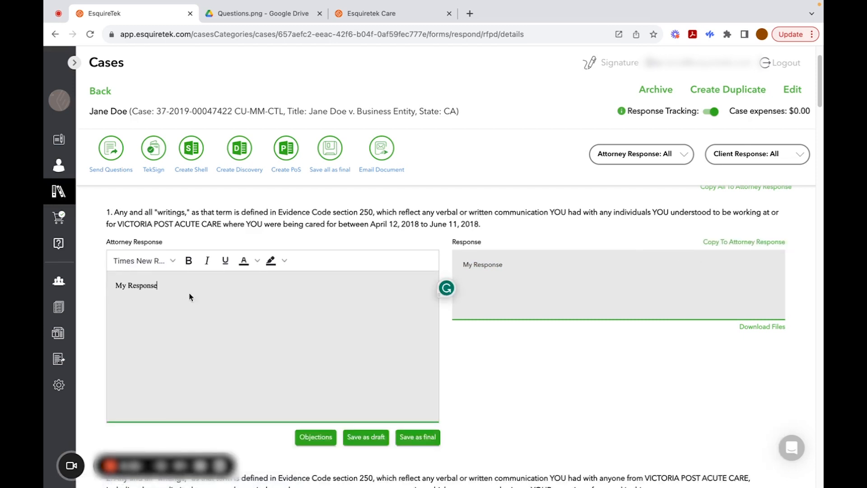
pyautogui.write('.')
# Download the files the client uploaded for question 1
pyautogui.scroll(-2, 475, 377)
pyautogui.scroll(1, 474, 378)
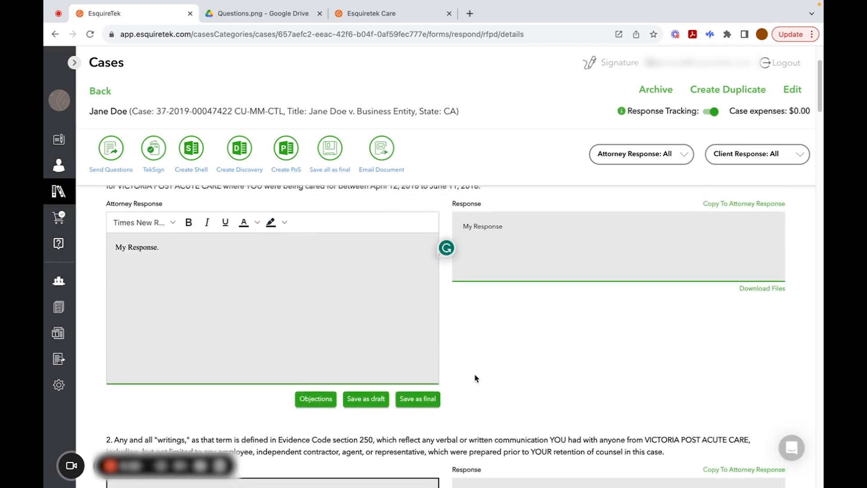
pyautogui.scroll(4, 475, 378)
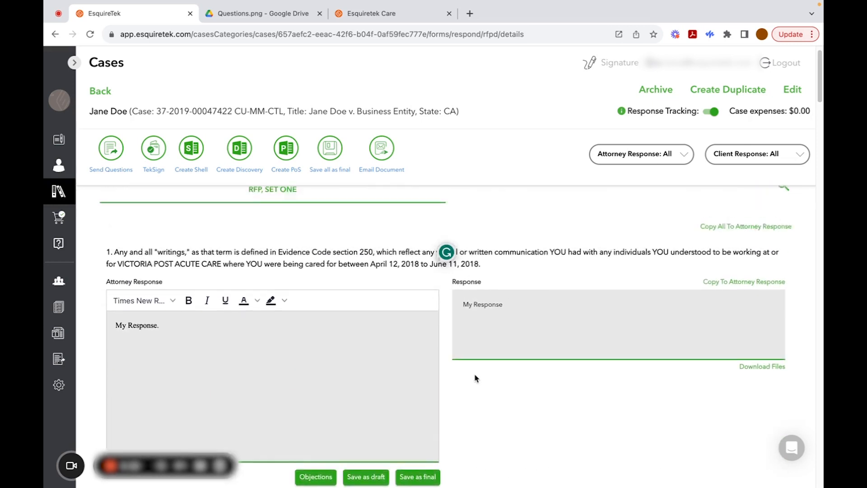
pyautogui.moveTo(697, 248); pyautogui.dragTo(809, 252)
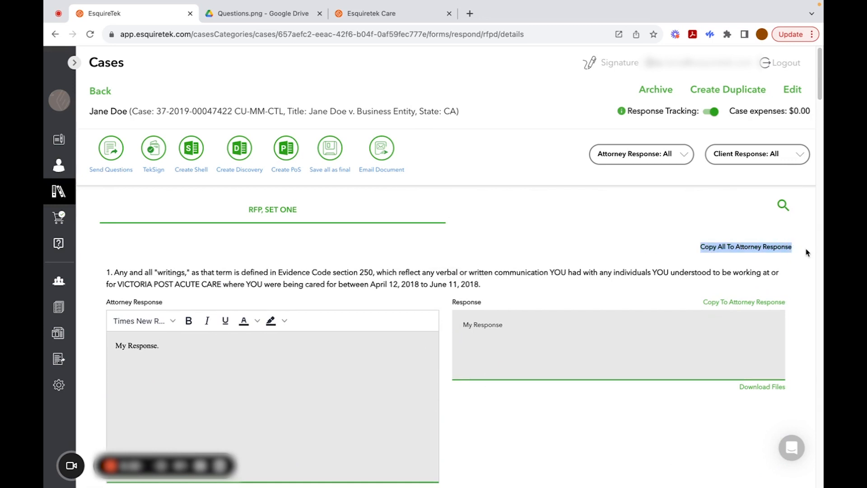
pyautogui.scroll(-2, 763, 358)
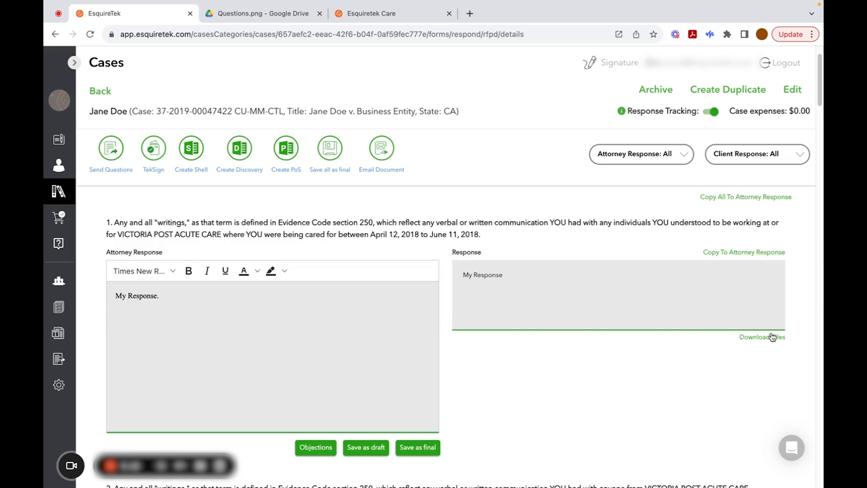
pyautogui.click(764, 339)
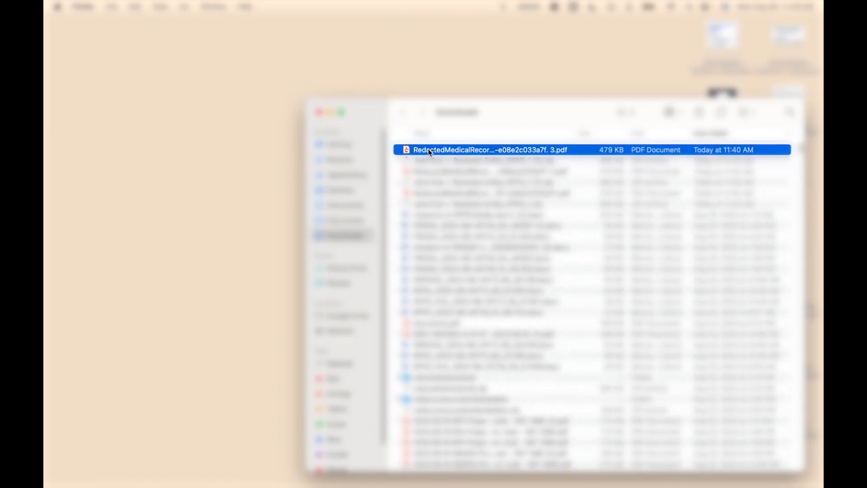
# Open the downloaded Redacted Medical Records Summary PDF in Acrobat Reader and scroll through its pages
pyautogui.doubleClick(429, 150)
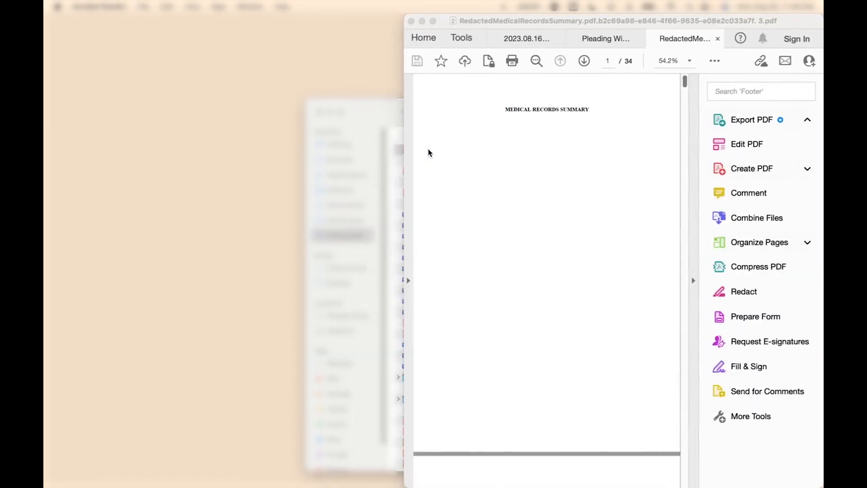
pyautogui.scroll(-20, 551, 226)
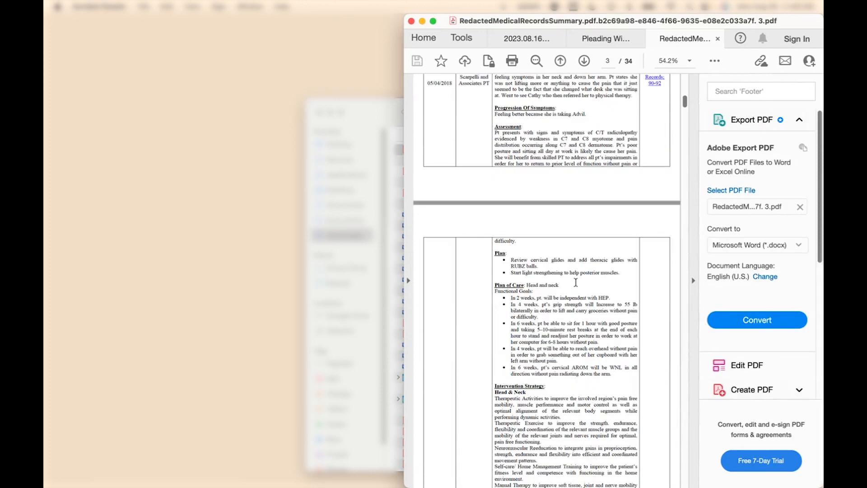
pyautogui.scroll(-5, 505, 198)
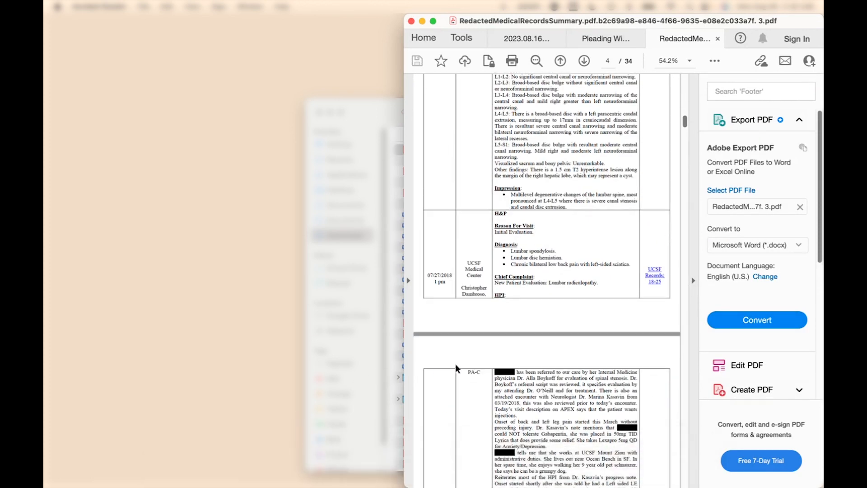